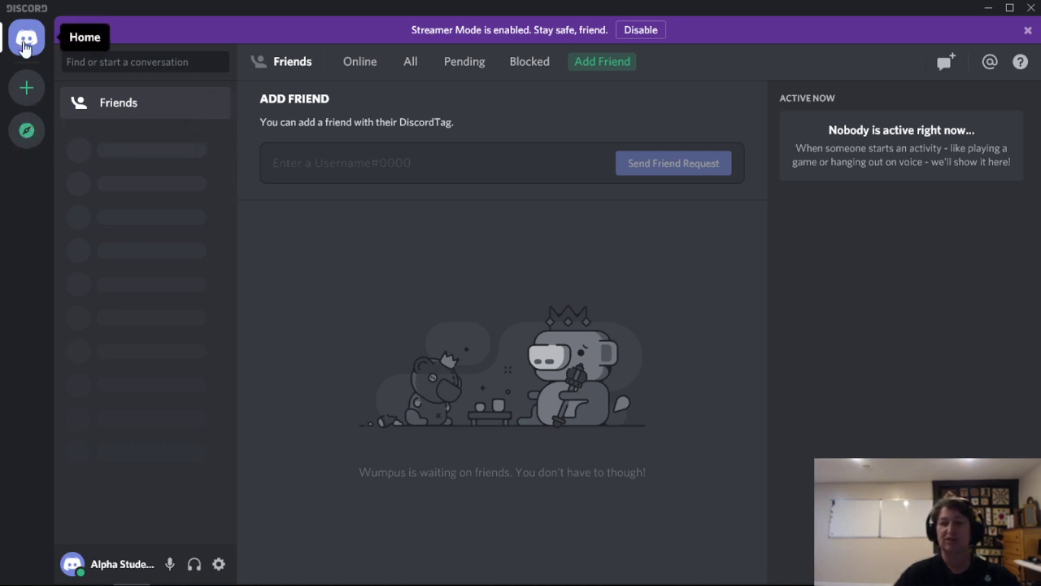
pyautogui.click(25, 90)
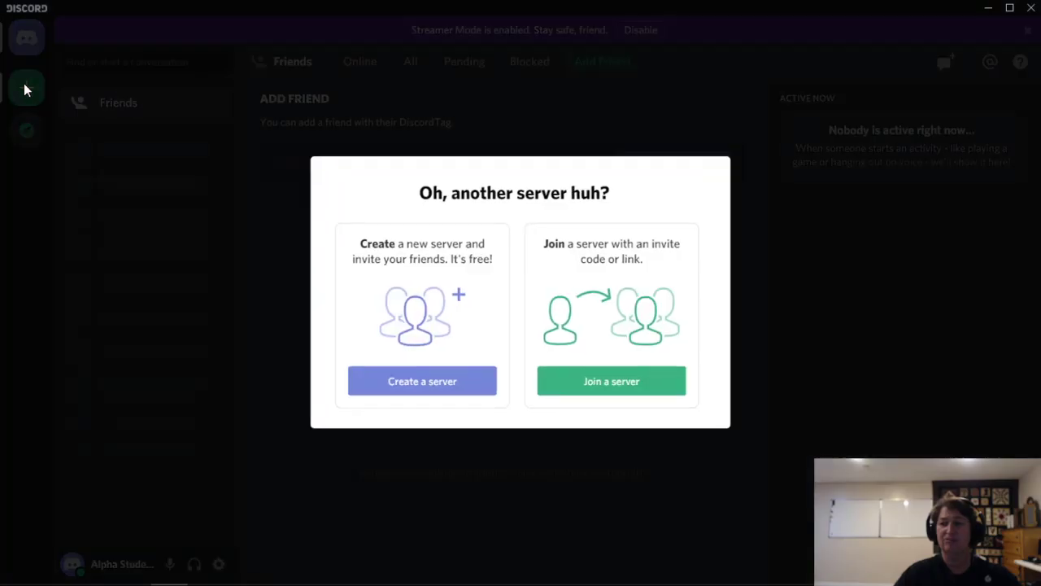
pyautogui.click(604, 382)
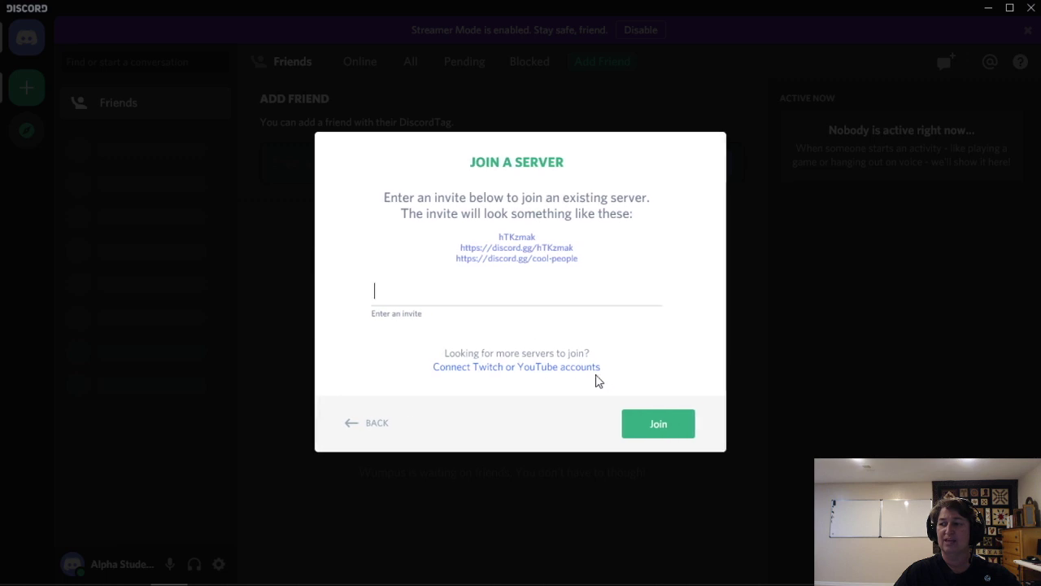
pyautogui.write('https://discord.gg/Ncb3MVX')
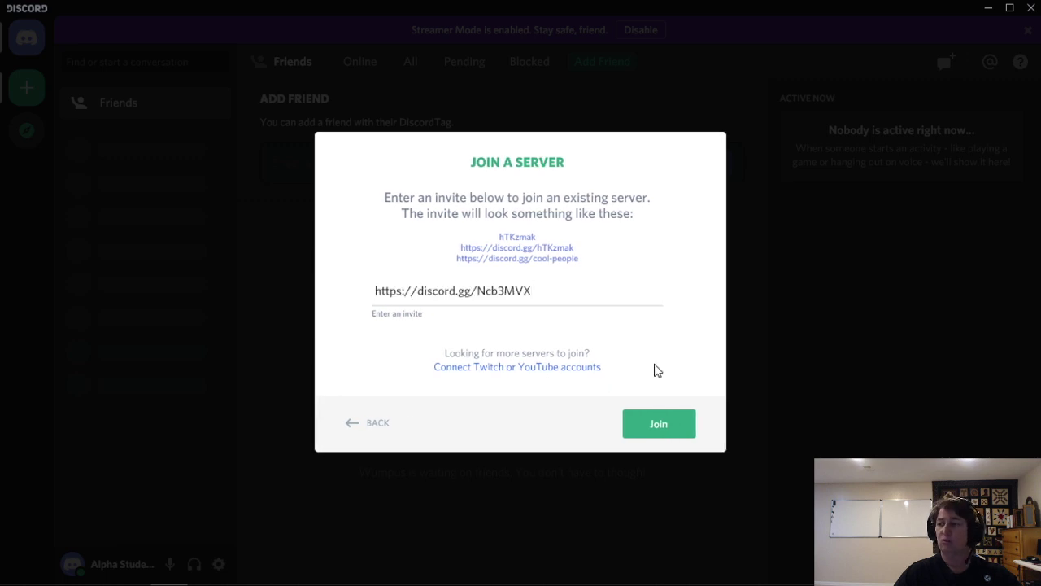
pyautogui.click(643, 423)
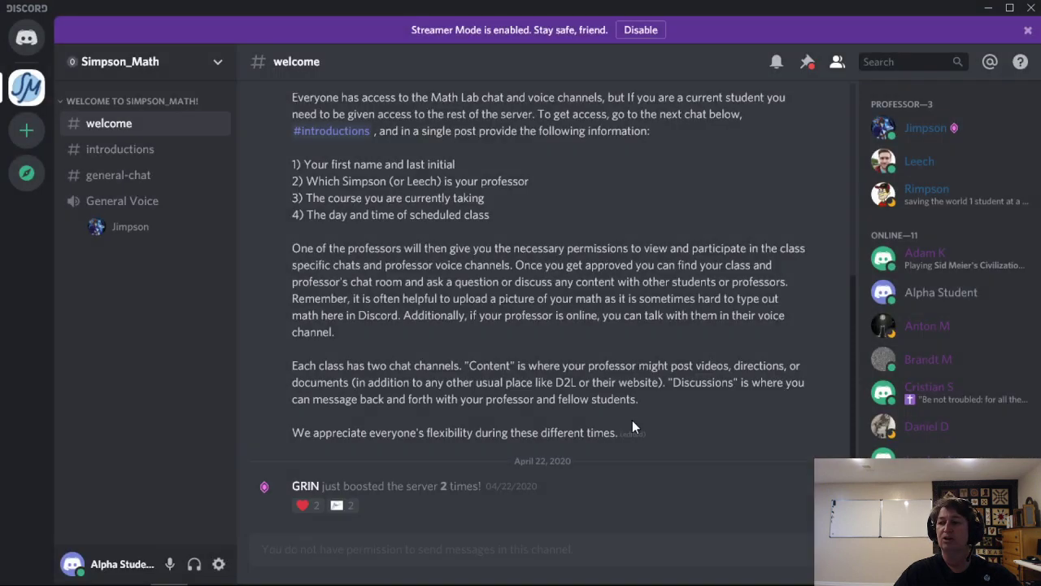
# Read the access instructions in the welcome channel and view the general-chat channel.
pyautogui.scroll(3, 440, 391)
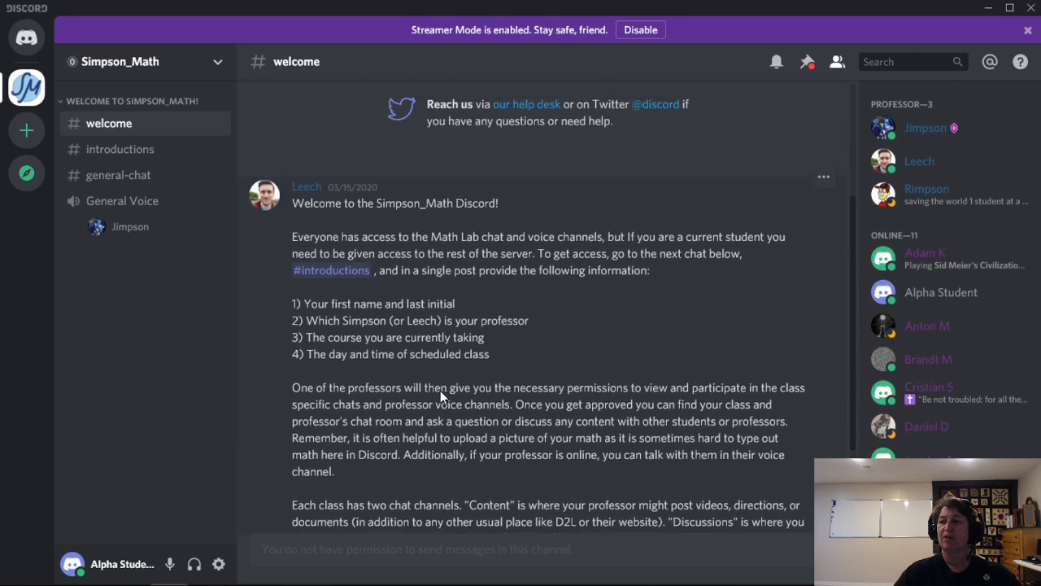
pyautogui.scroll(-2, 440, 391)
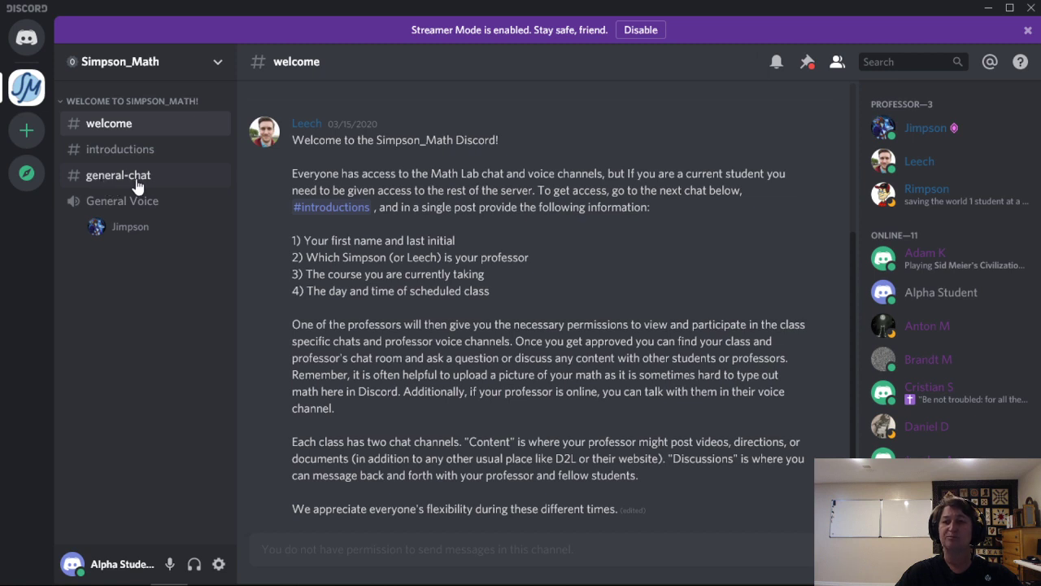
pyautogui.click(118, 176)
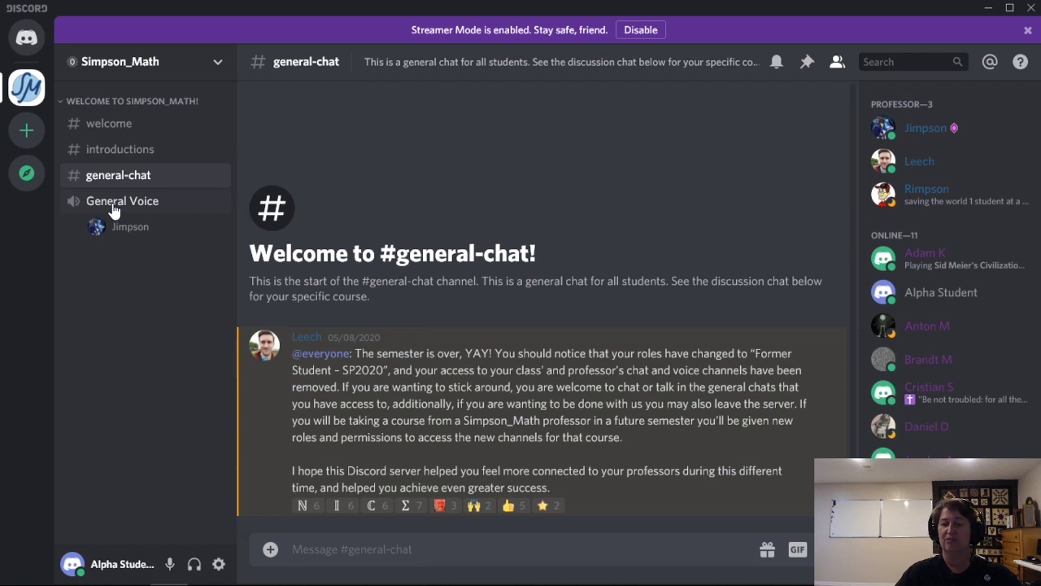
# Post the student's first name with last initial and "MATH 1442 Statistics" as separate messages in the introductions channel.
pyautogui.click(109, 152)
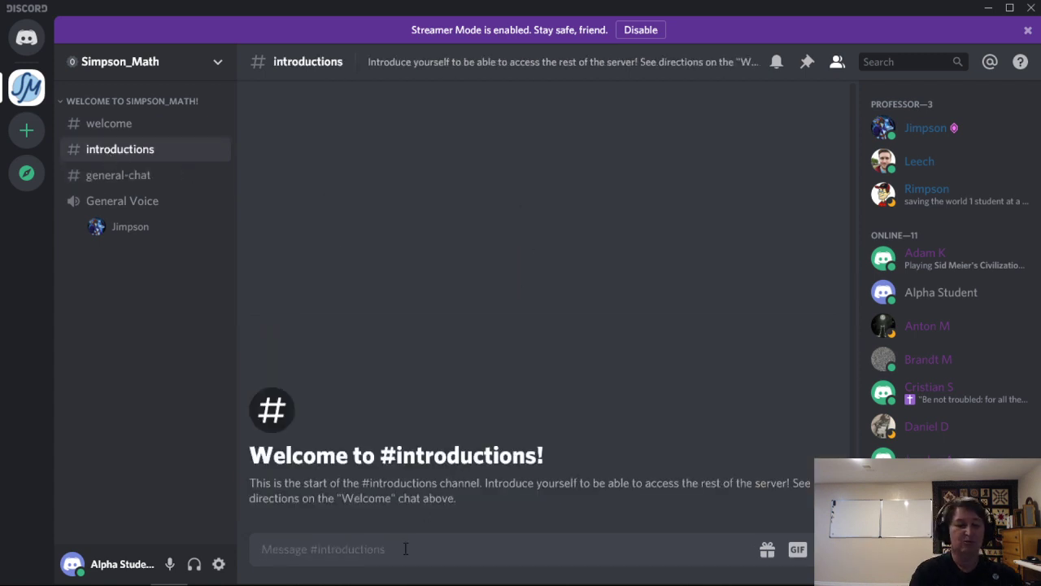
pyautogui.write('Alpha S')
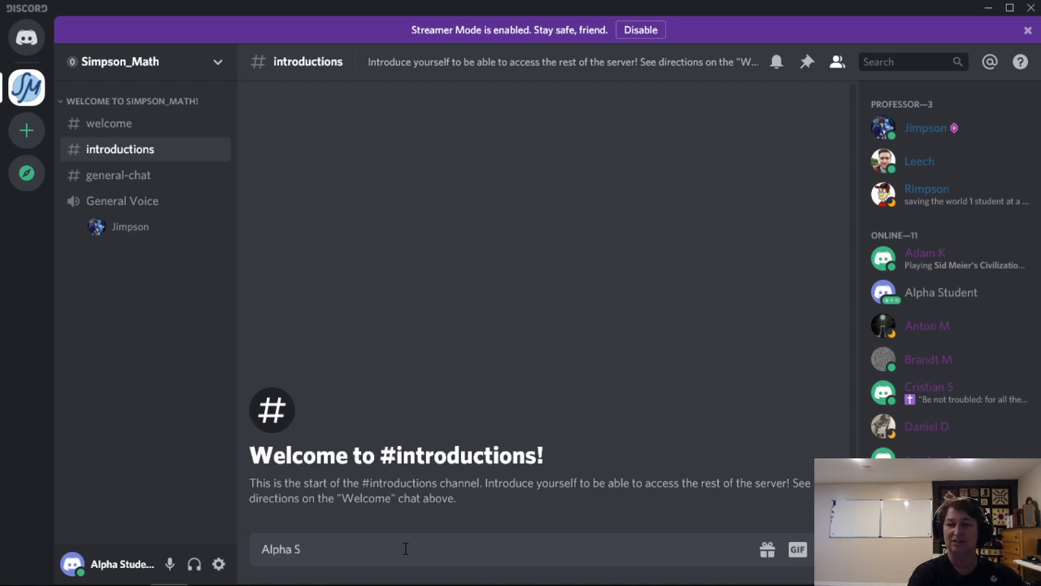
pyautogui.press('Return')
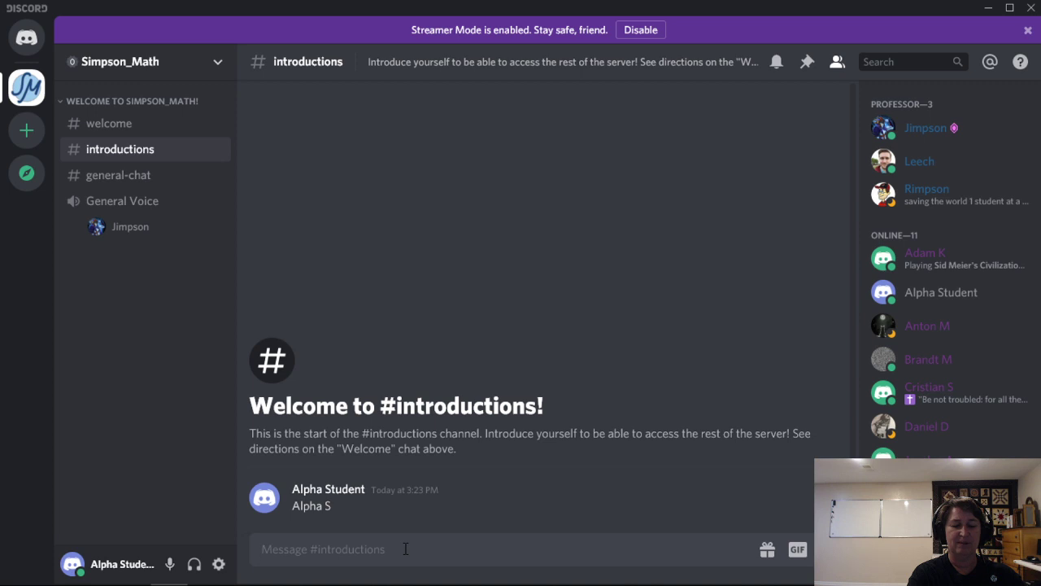
pyautogui.write('MATH 1')
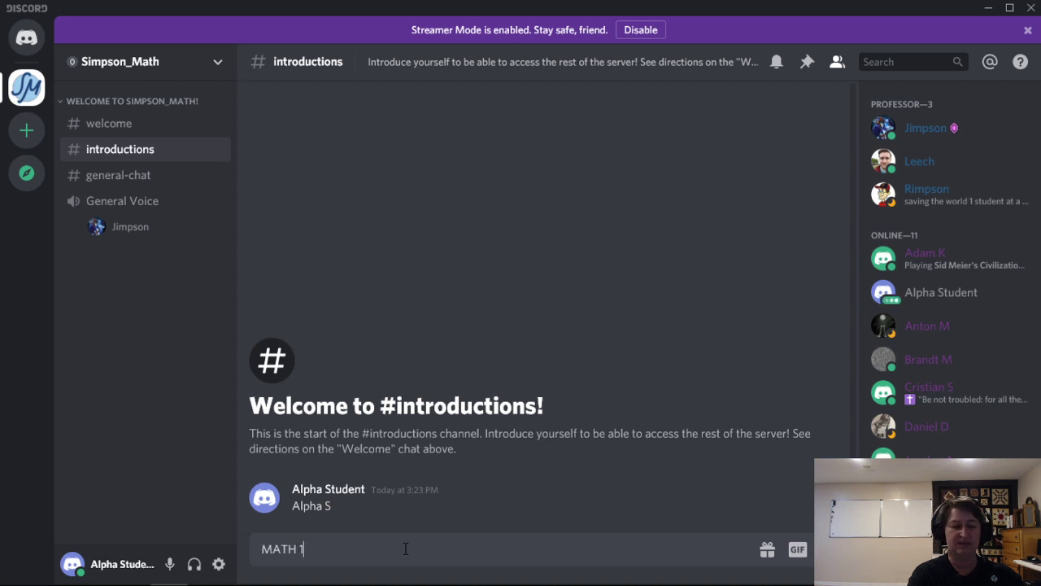
pyautogui.write('442 Statistics')
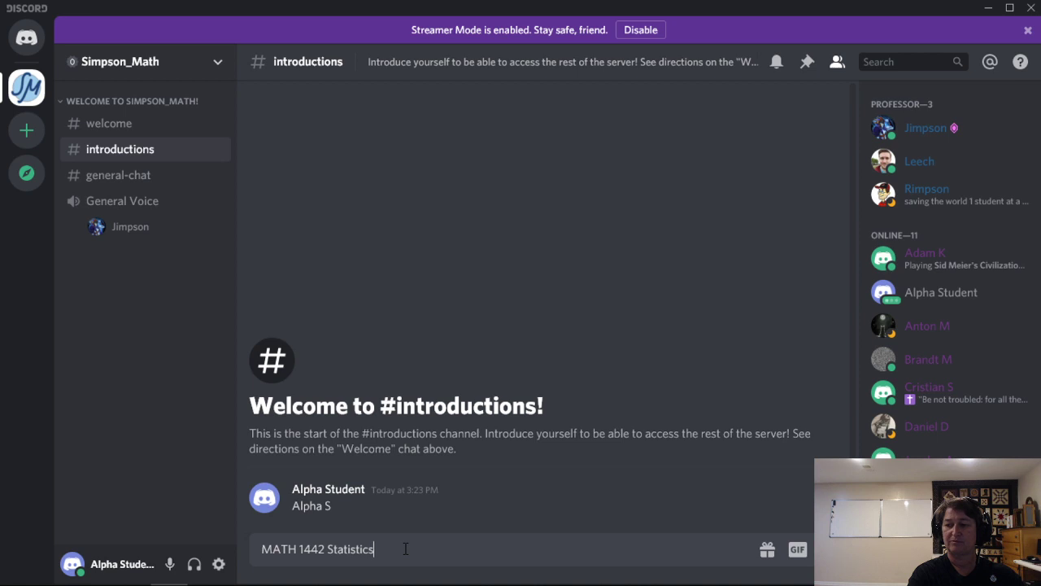
pyautogui.press('Return')
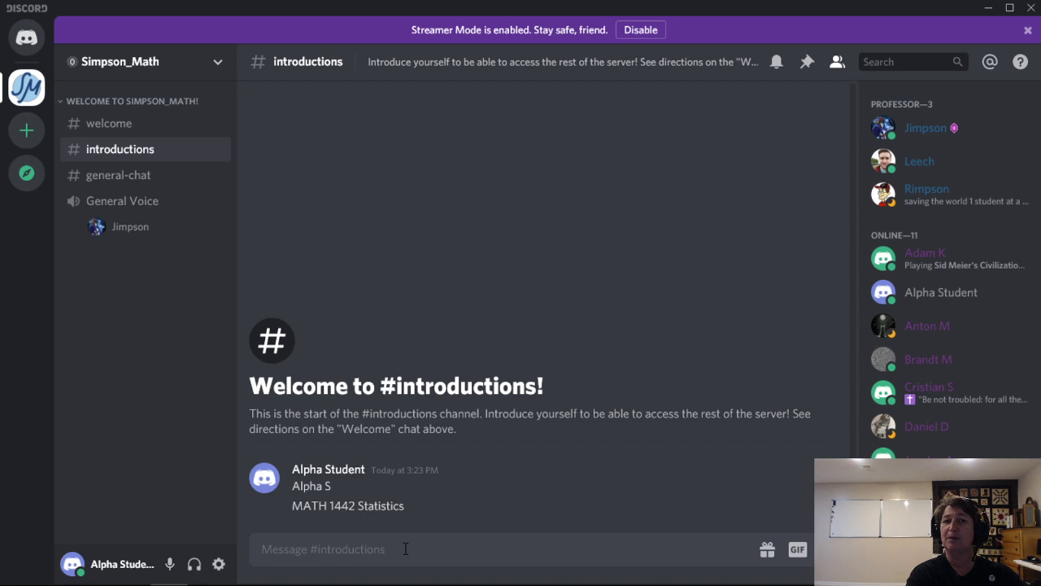
# Post the professor's name and "Online" as two further messages in the introductions channel.
pyautogui.write('Pimpson')
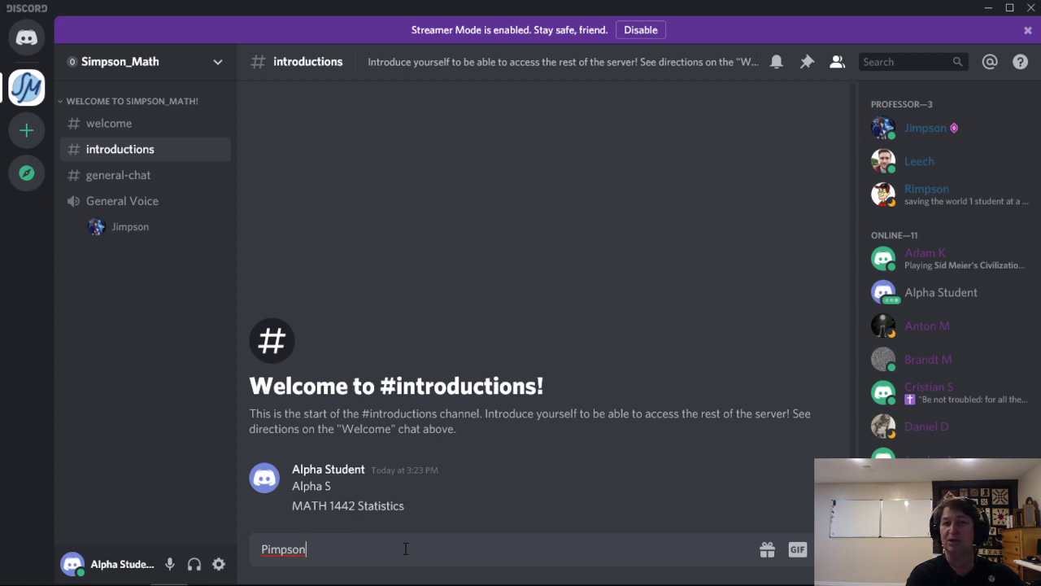
pyautogui.press('Return')
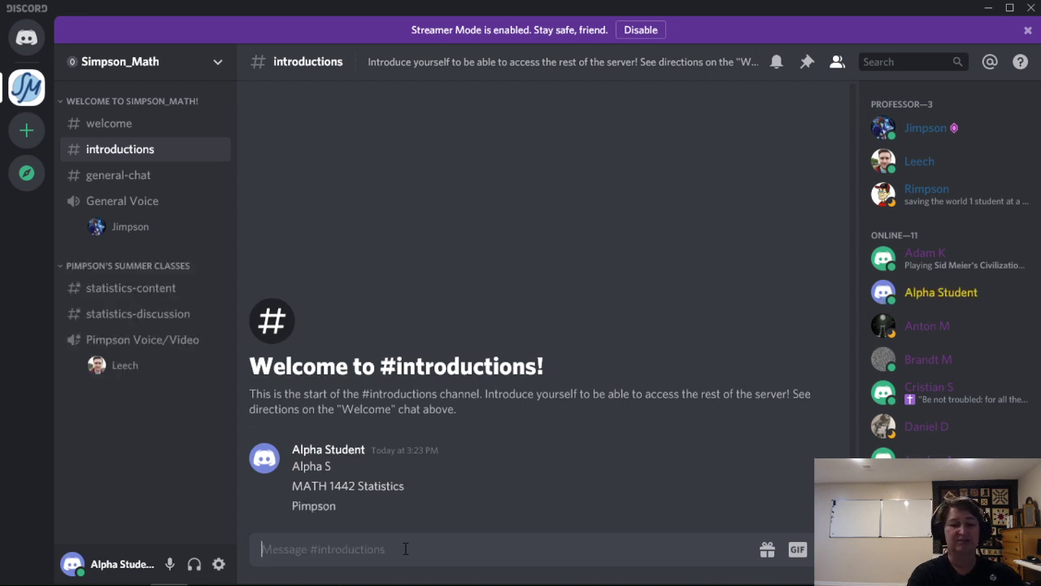
pyautogui.write('Oncln')
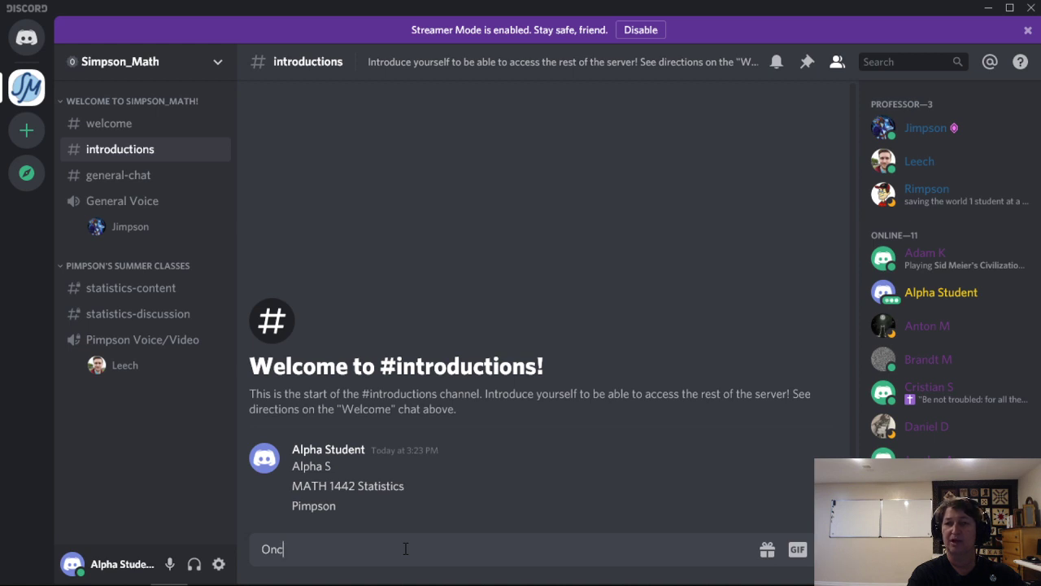
pyautogui.press('BackSpace')
pyautogui.press('BackSpace')
pyautogui.press('BackSpace')
pyautogui.write('line')
pyautogui.press('Return')
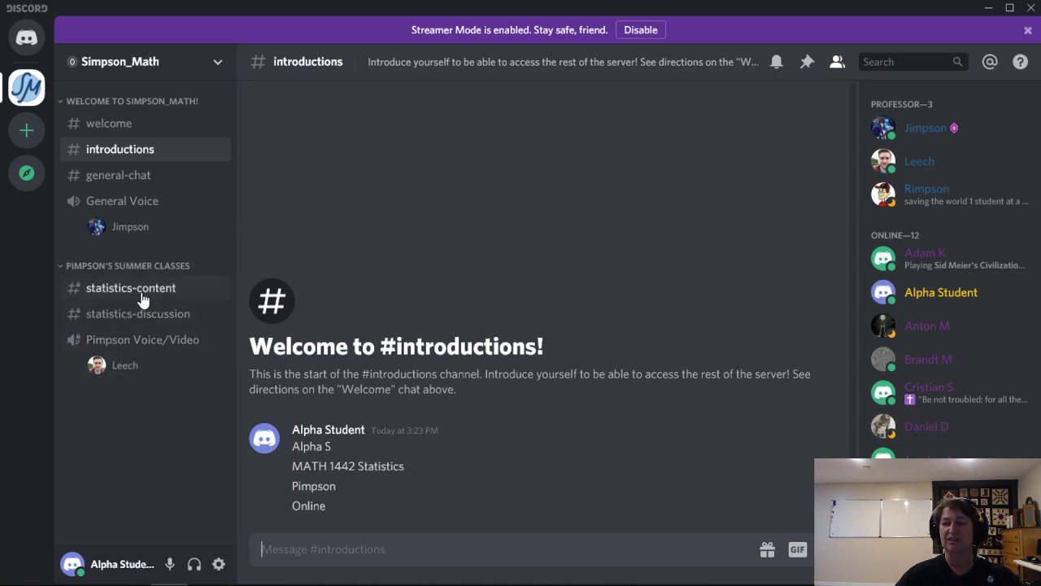
# View the statistics-content and statistics-discussion channels, checking the file upload option in the discussion channel without attaching anything.
pyautogui.click(143, 298)
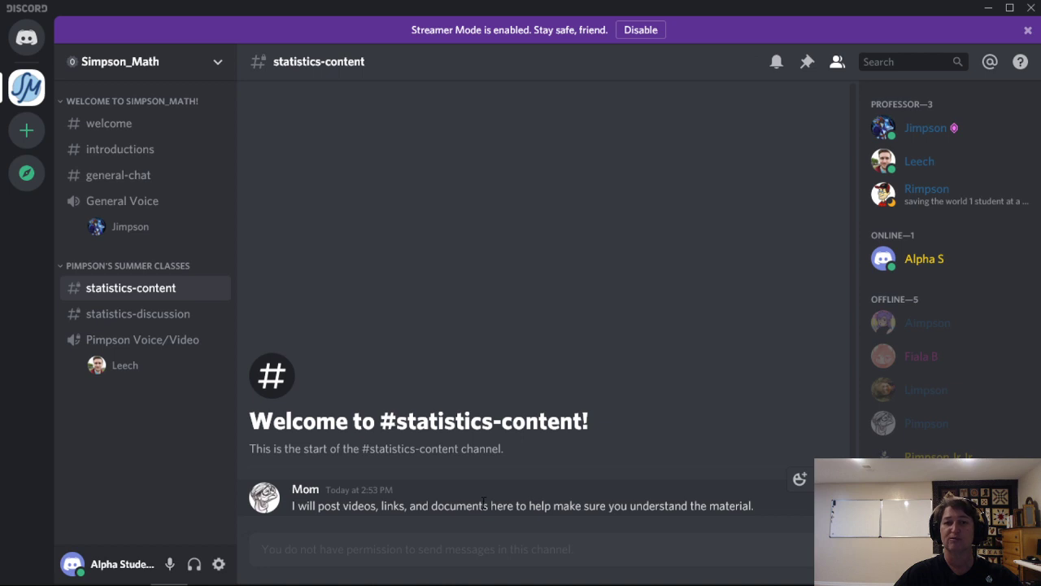
pyautogui.click(126, 317)
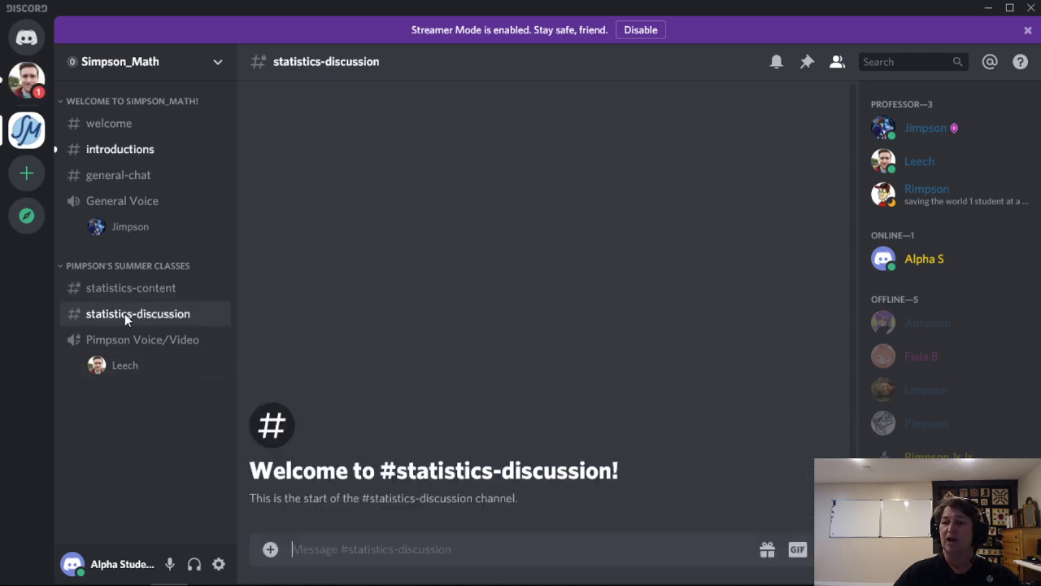
pyautogui.click(271, 552)
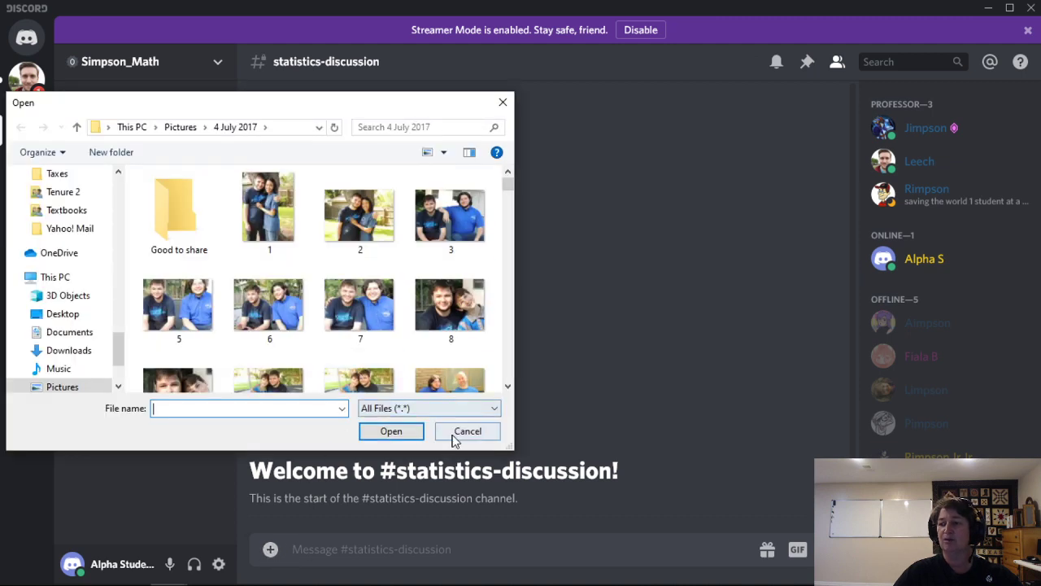
pyautogui.click(467, 430)
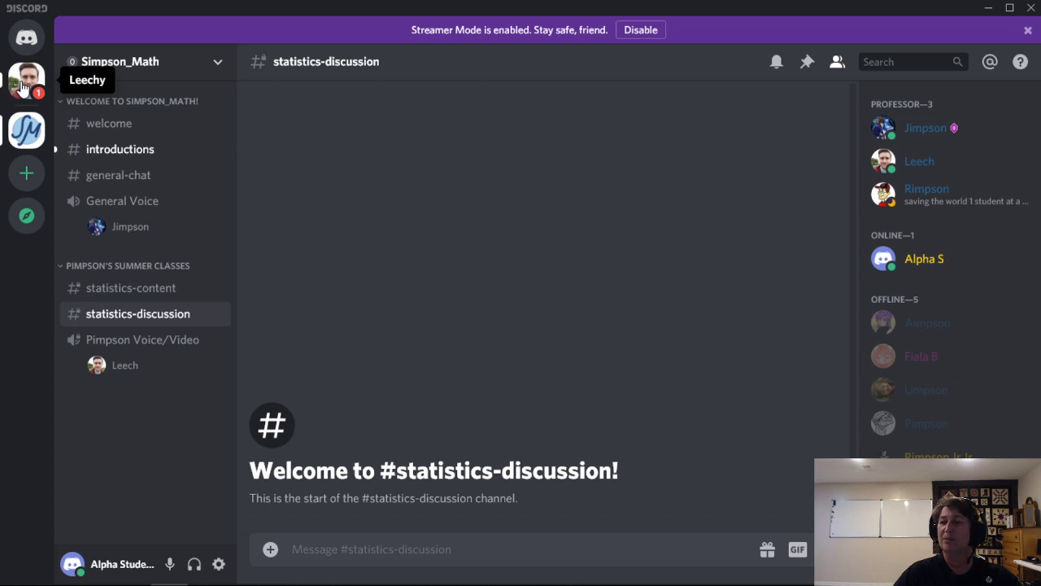
# Read the unread direct message from the professor and return to the Simpson_Math server.
pyautogui.click(24, 88)
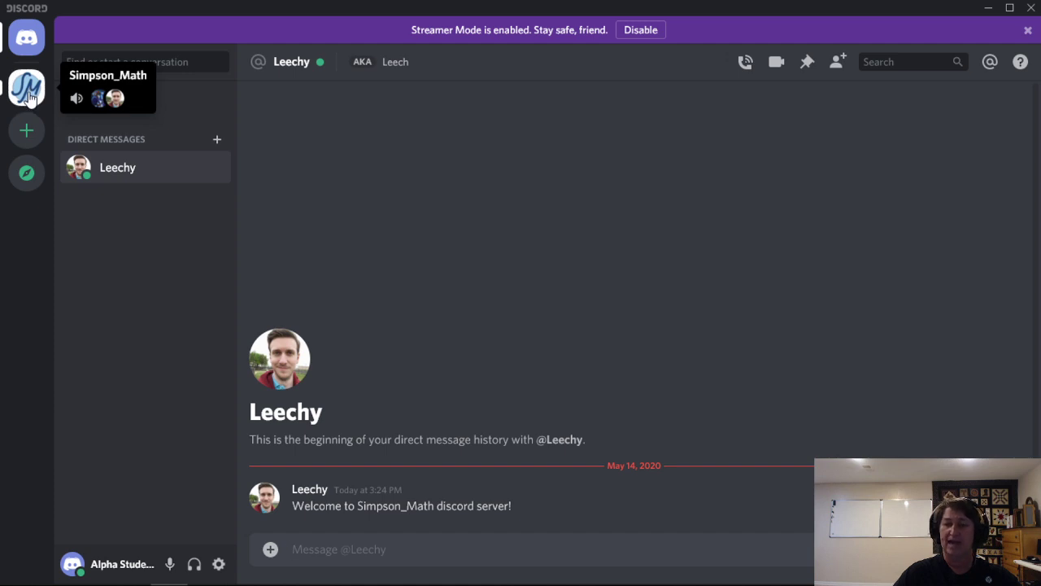
pyautogui.click(28, 95)
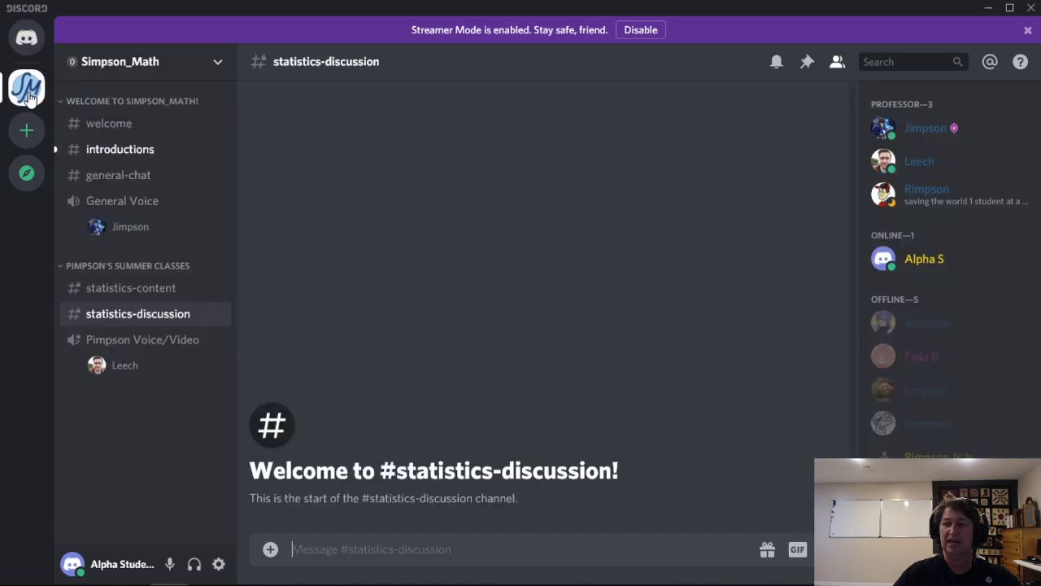
# Examine the available input and output devices, input mode and sensitivity in the Voice & Video settings, and leave the settings.
pyautogui.click(217, 563)
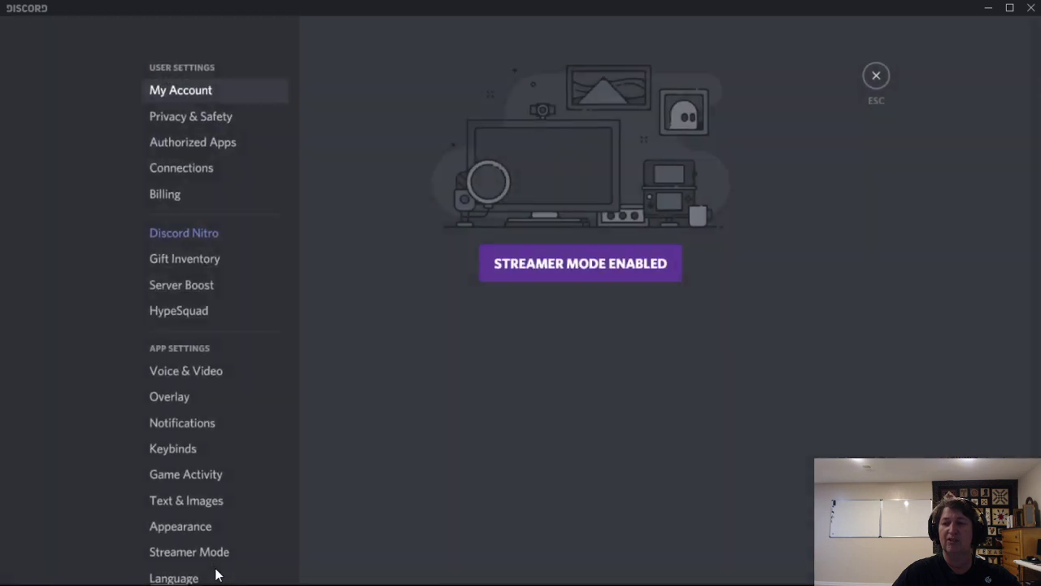
pyautogui.click(190, 374)
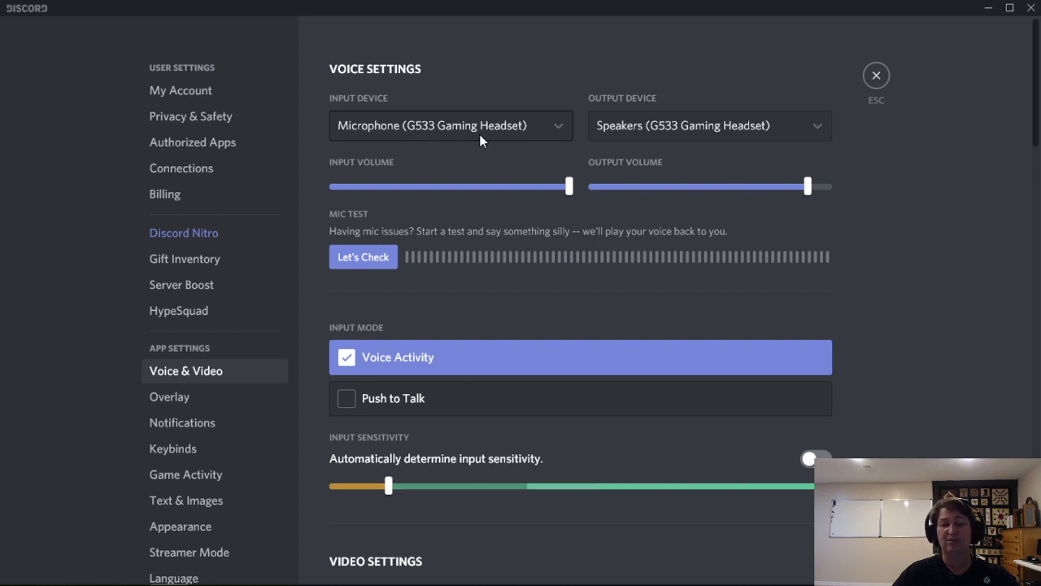
pyautogui.click(559, 130)
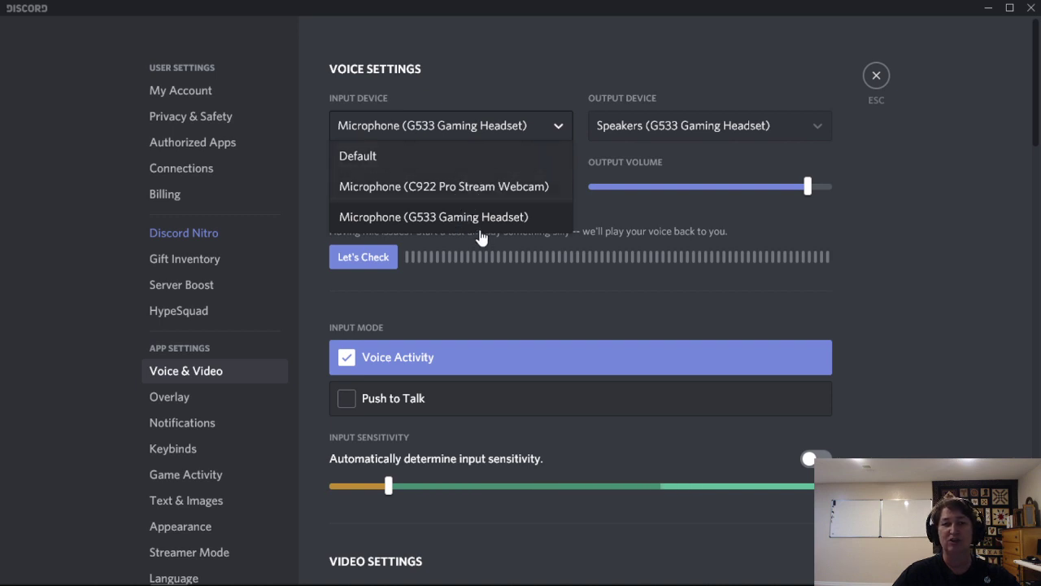
pyautogui.click(557, 130)
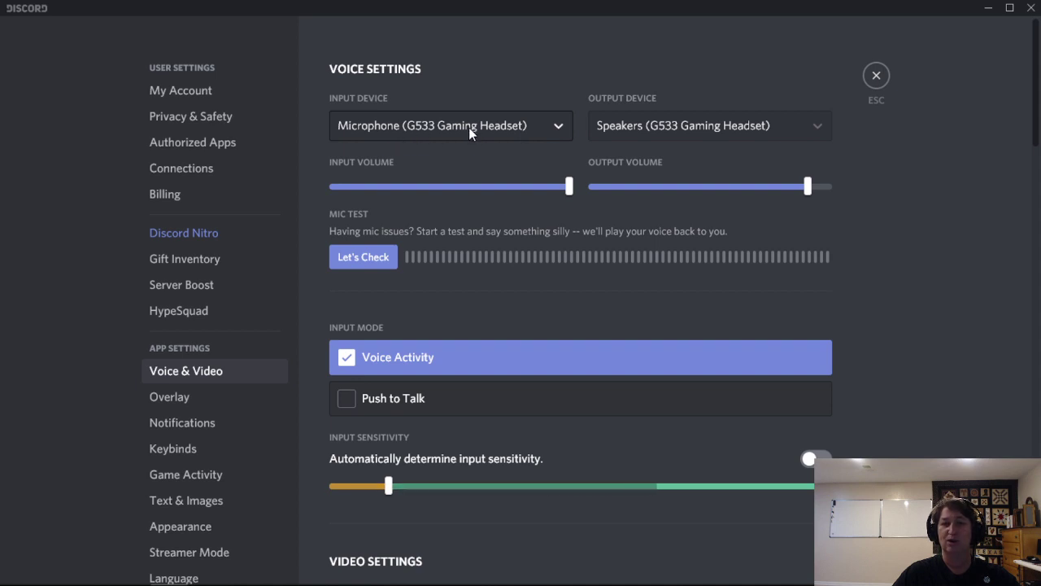
pyautogui.click(808, 130)
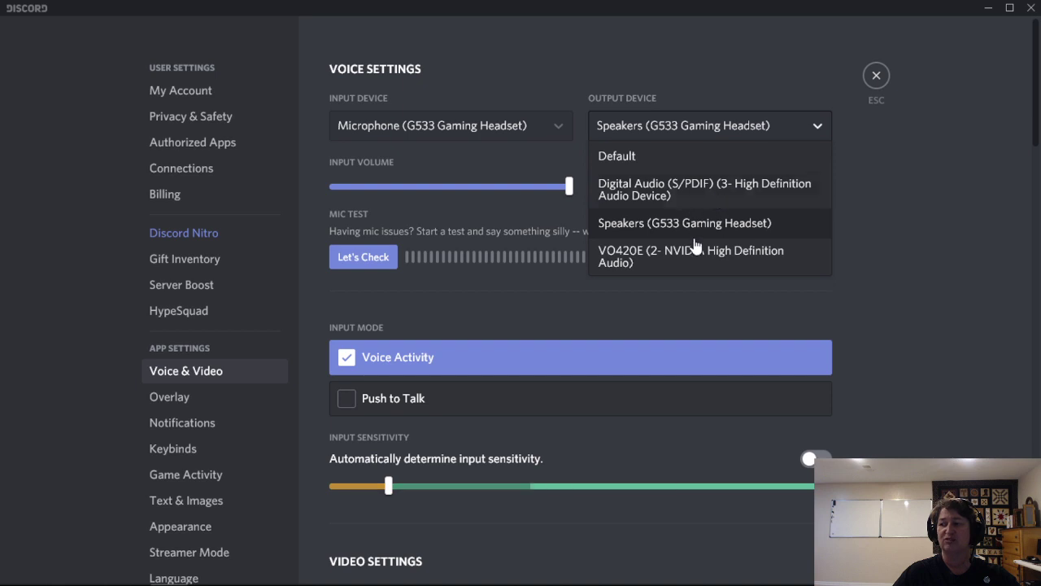
pyautogui.click(811, 130)
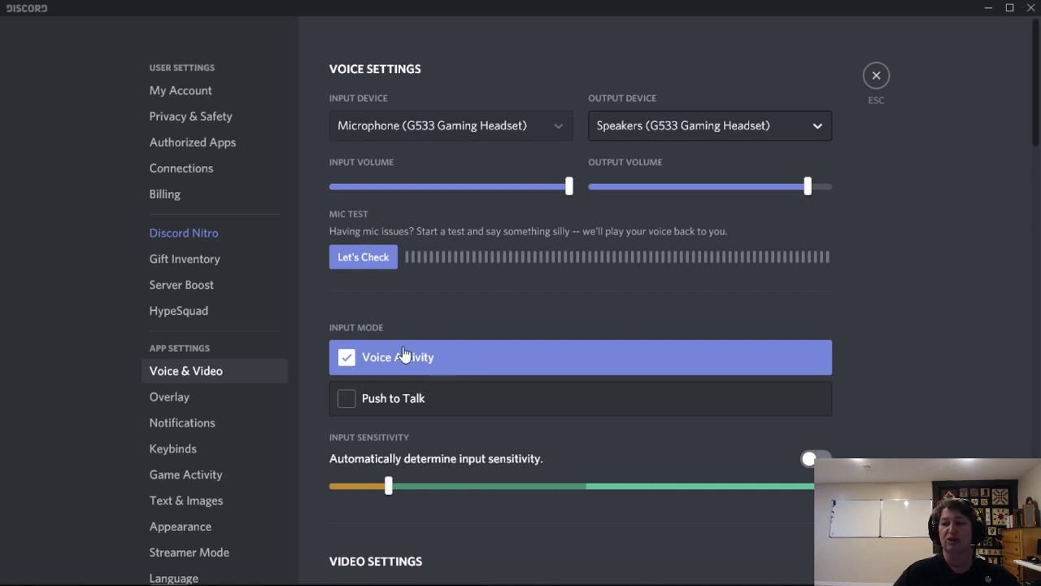
pyautogui.scroll(-1, 591, 449)
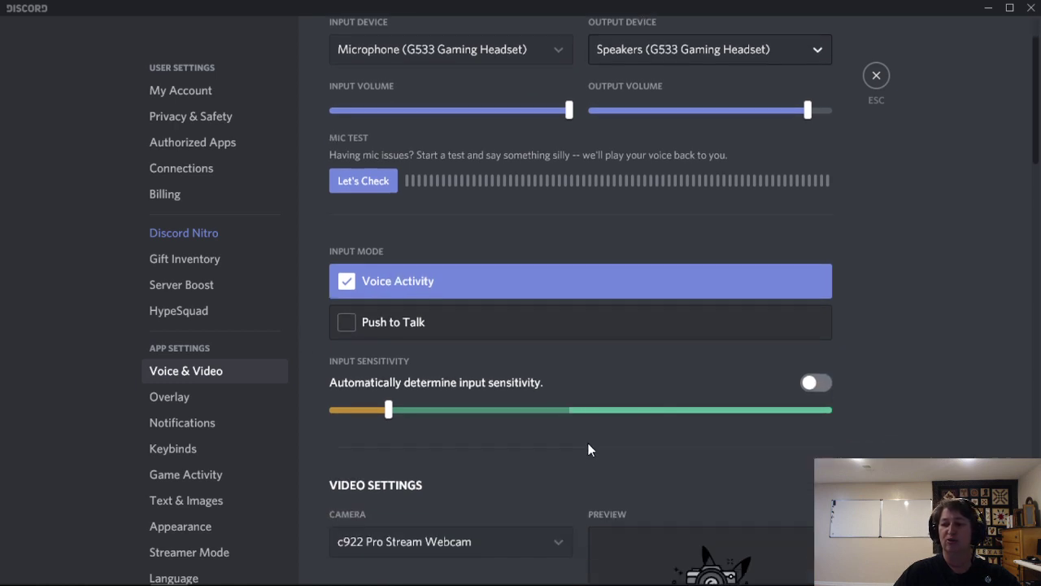
pyautogui.scroll(1, 587, 448)
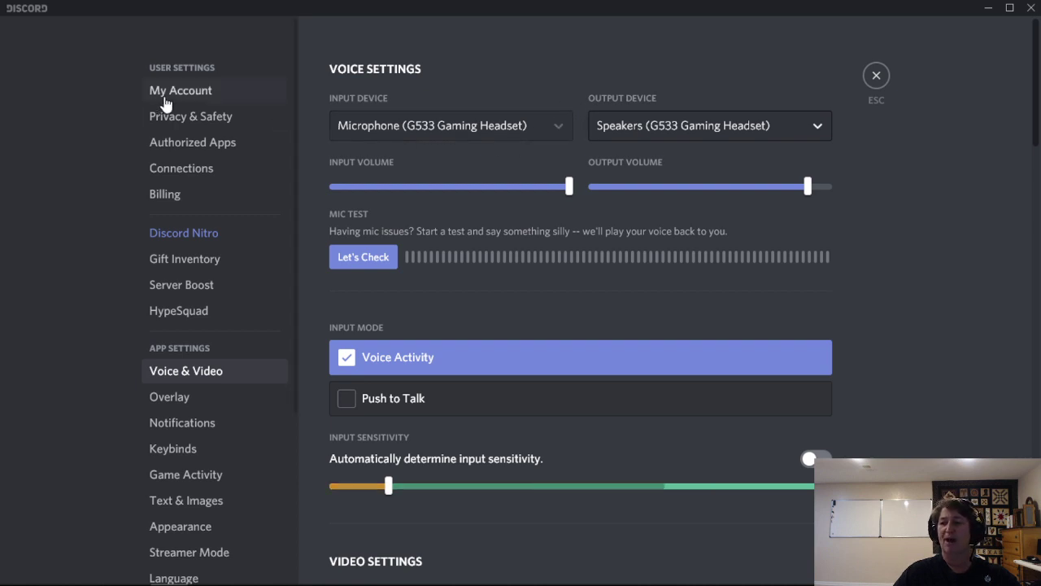
pyautogui.click(876, 75)
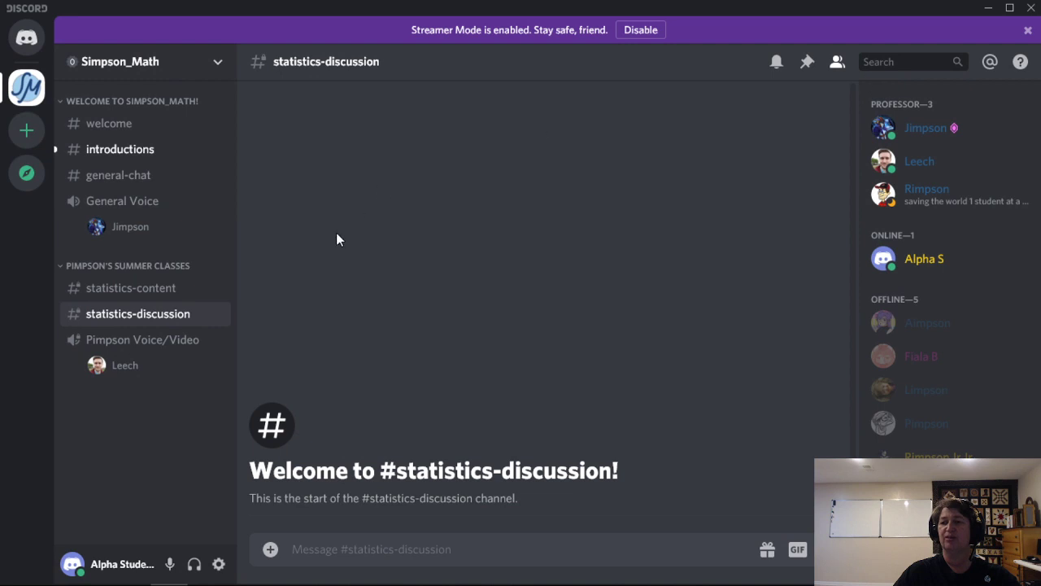
# Join the Pimpson Voice/Video channel and raise the other participant's user volume to its maximum.
pyautogui.click(119, 341)
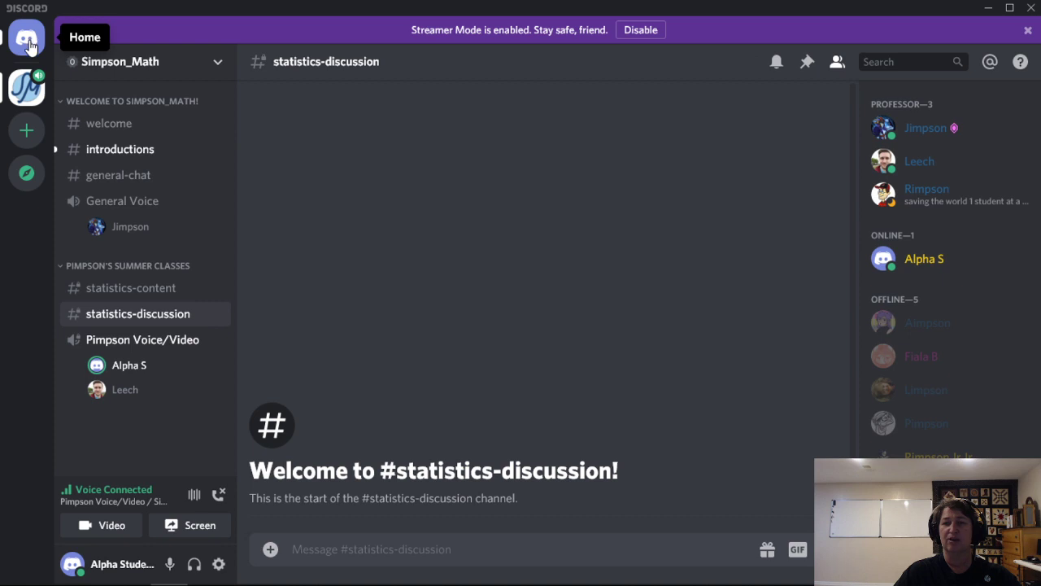
pyautogui.click(29, 94)
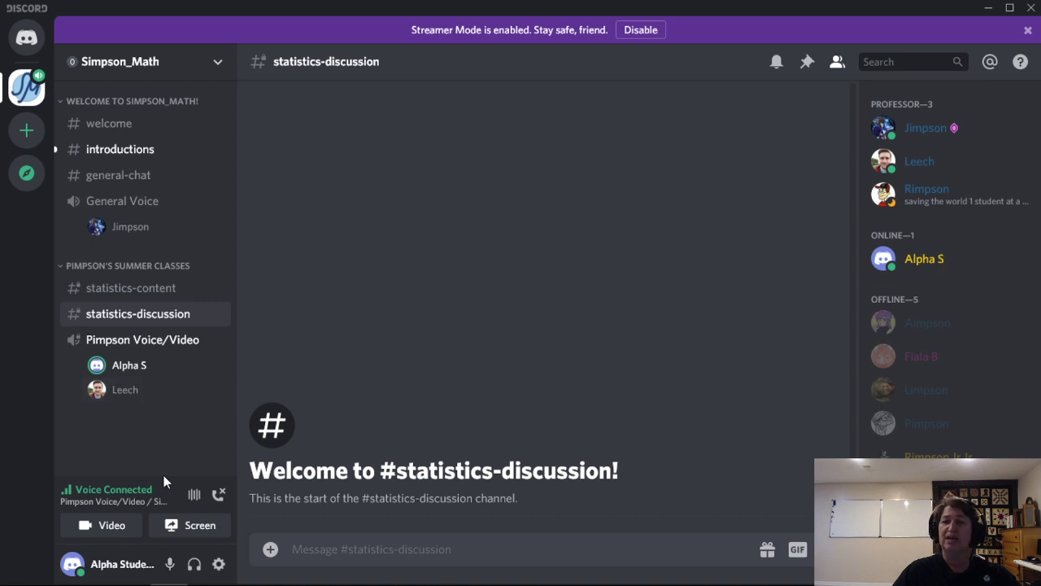
pyautogui.rightClick(126, 392)
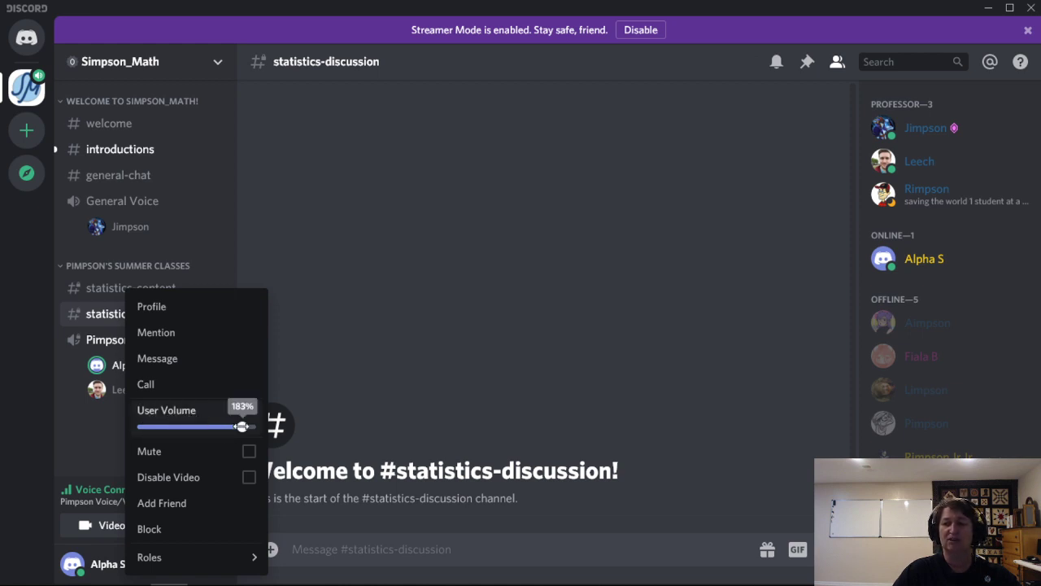
pyautogui.moveTo(241, 426)
pyautogui.mouseDown()
pyautogui.moveTo(146, 426)
pyautogui.moveTo(206, 442)
pyautogui.moveTo(250, 437)
pyautogui.mouseUp()
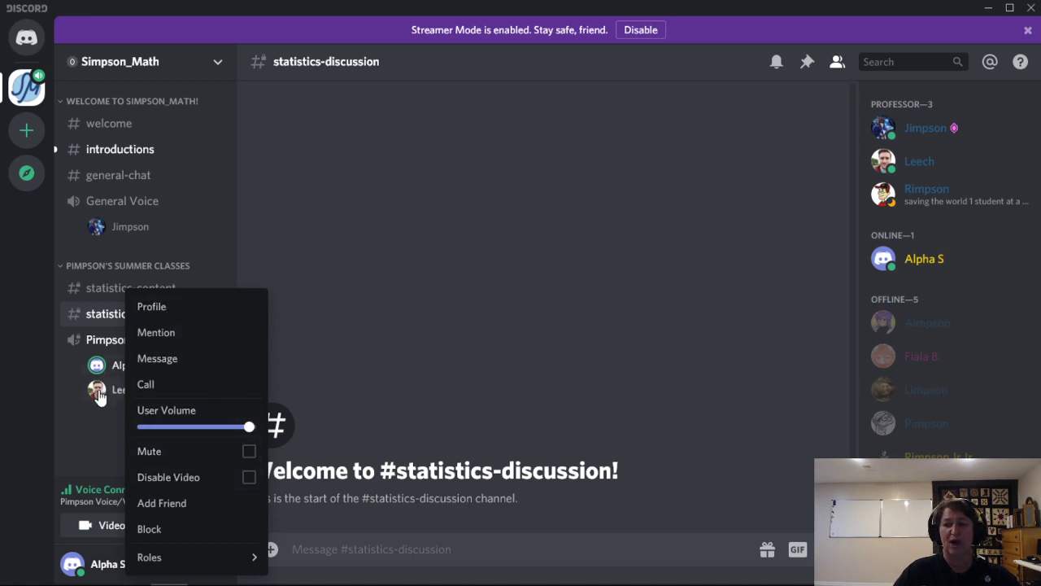
pyautogui.click(84, 431)
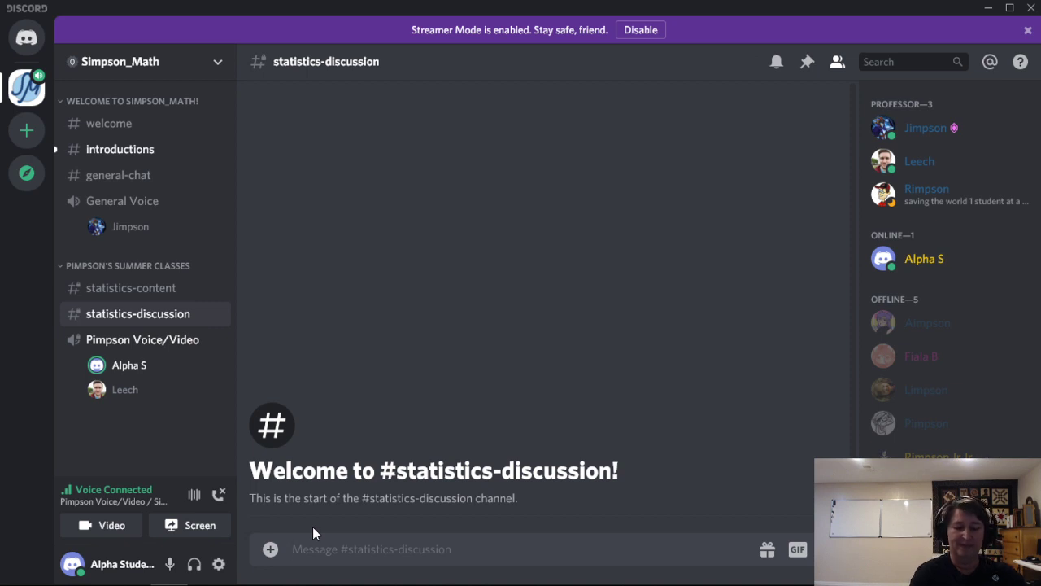
# Post "I love stats" in the statistics-discussion channel and edit the message to read "I love stats.".
pyautogui.write('I love stats')
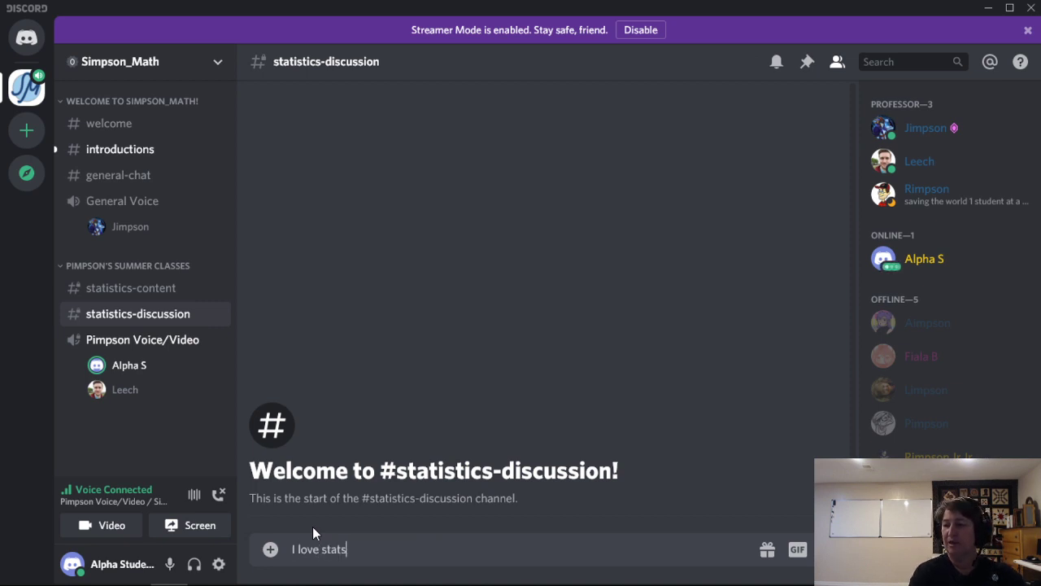
pyautogui.press('Return')
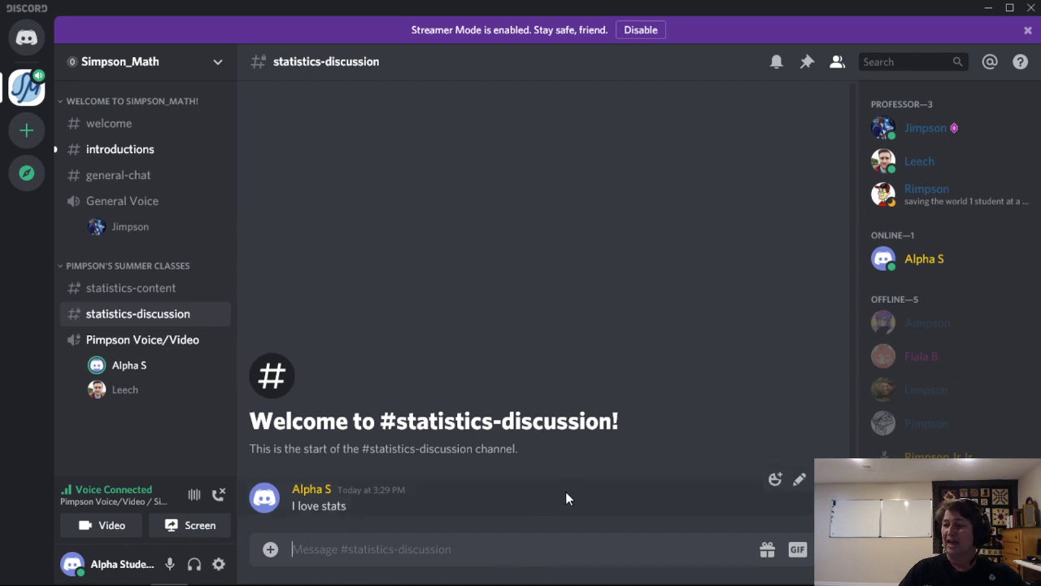
pyautogui.click(800, 483)
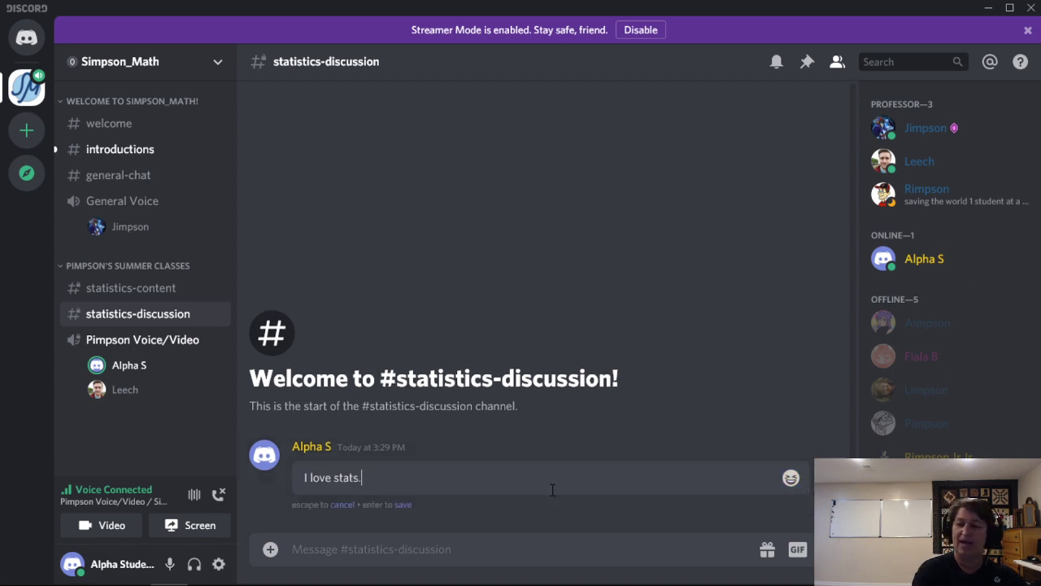
pyautogui.write('.')
pyautogui.press('Return')
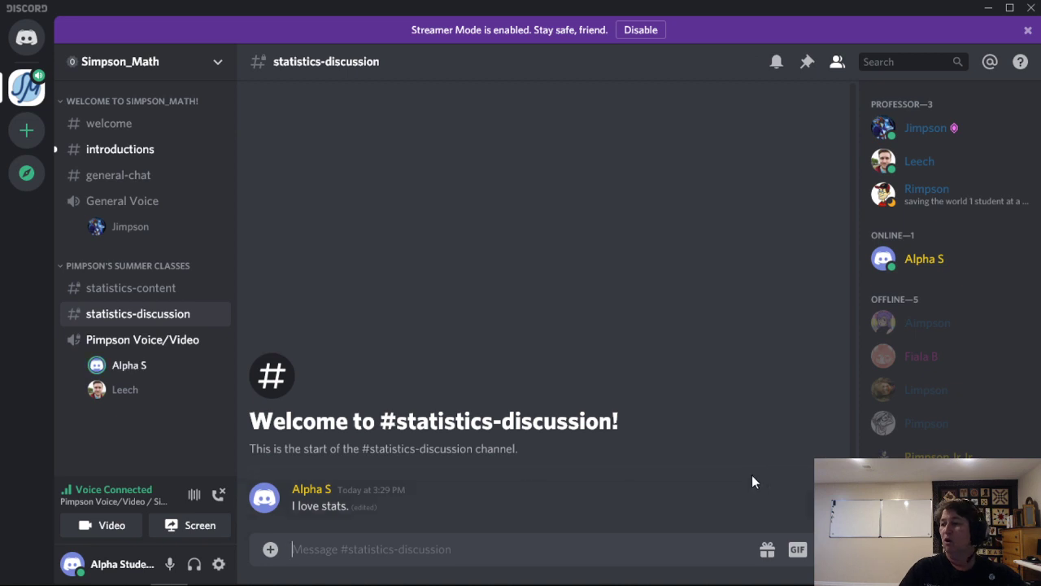
# Add the server's "truth" emoji as a reaction to the "I love stats." message, and delete that message.
pyautogui.click(775, 479)
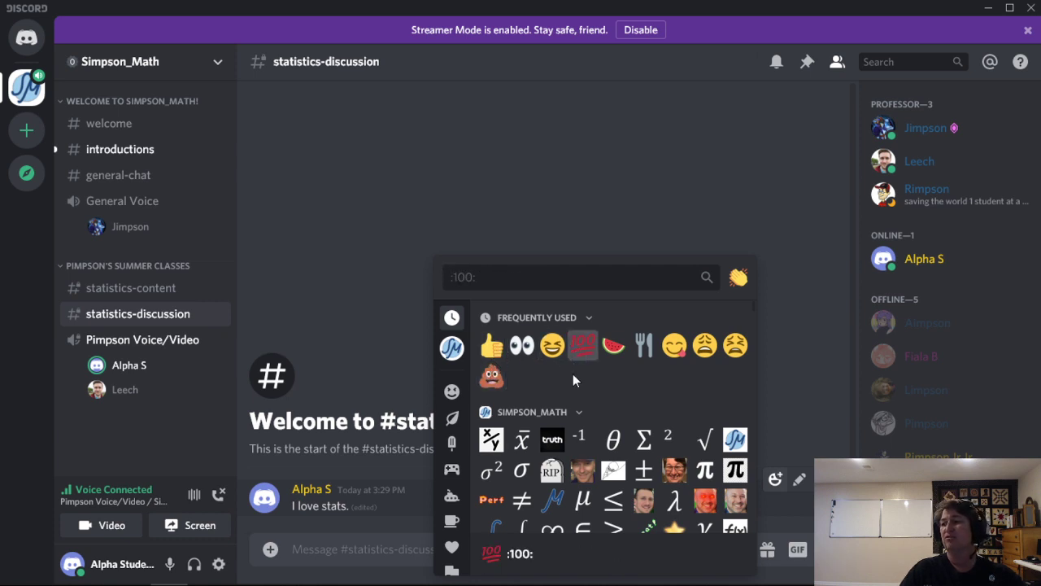
pyautogui.click(550, 449)
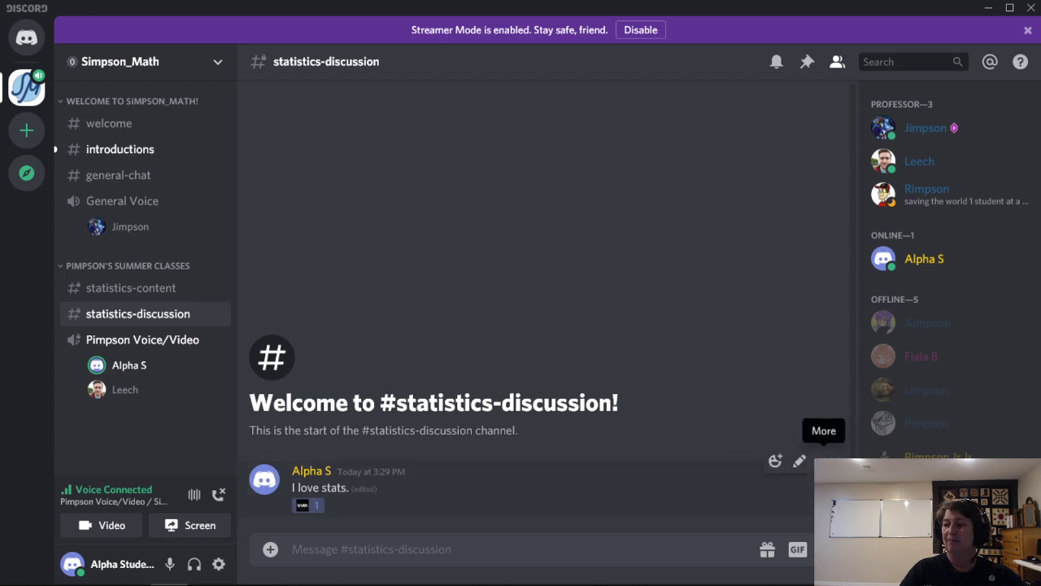
pyautogui.click(821, 459)
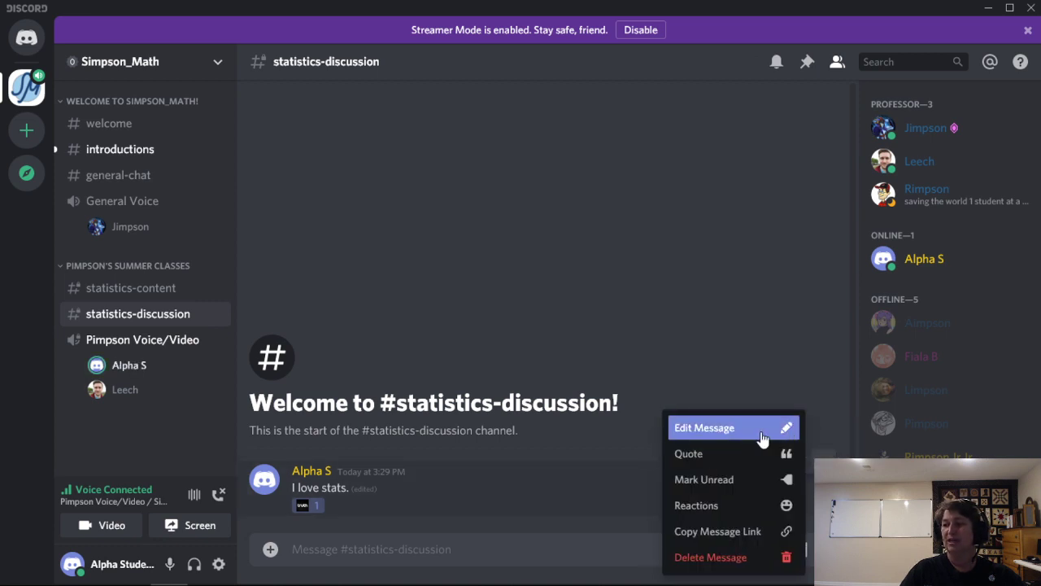
pyautogui.click(731, 558)
pyautogui.click(647, 373)
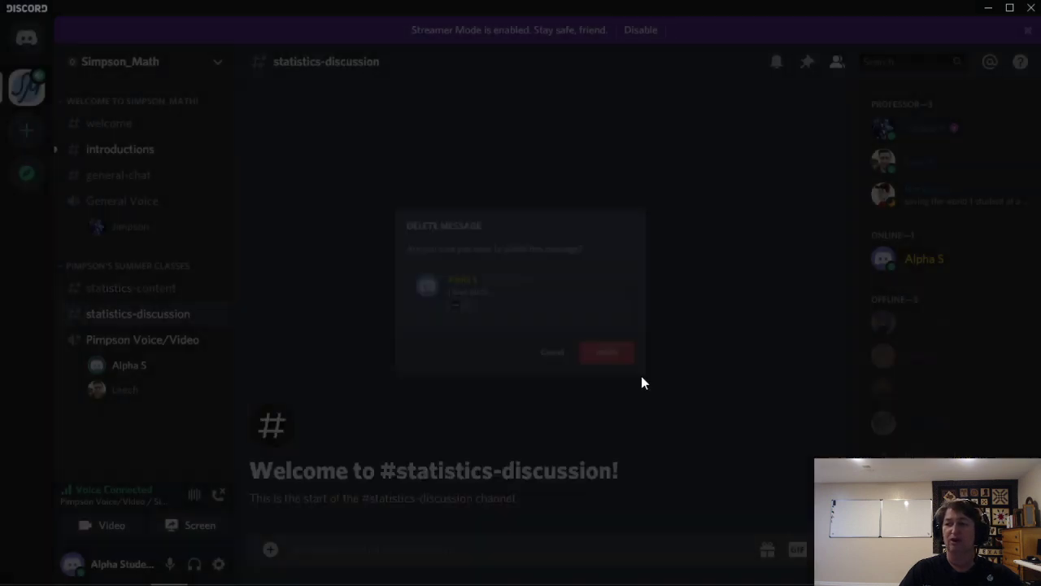